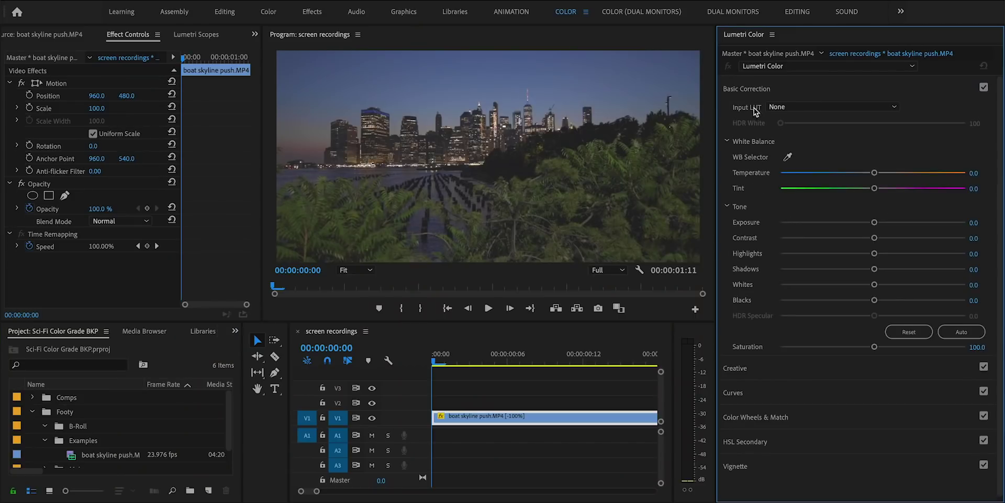
- Lower the skyline clip's saturation to 68.4 and pull the red RGB curve down
{"action": "scroll", "coordinate": [782, 198], "scroll_direction": "down", "scroll_amount": 1}
{"action": "left_click_drag", "start_coordinate": [873, 343], "coordinate": [839, 347]}
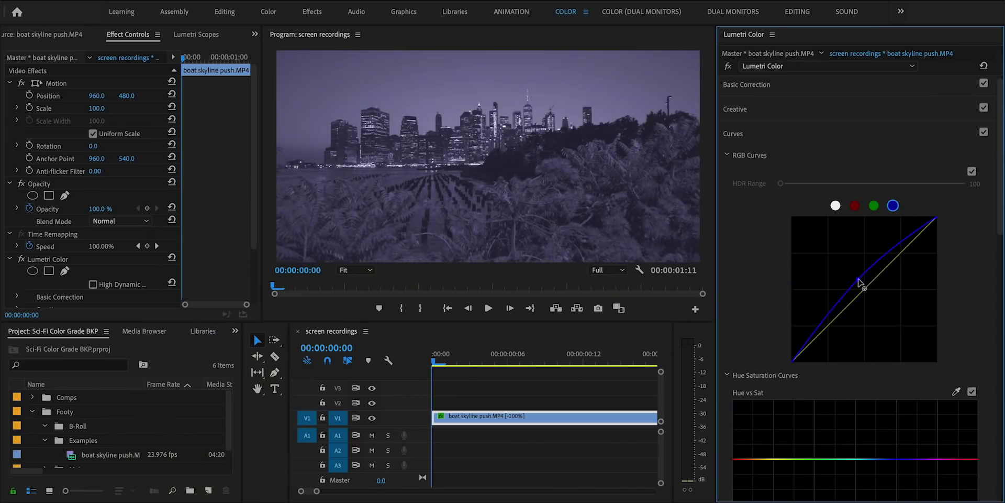
{"action": "left_click_drag", "start_coordinate": [867, 293], "coordinate": [870, 295]}
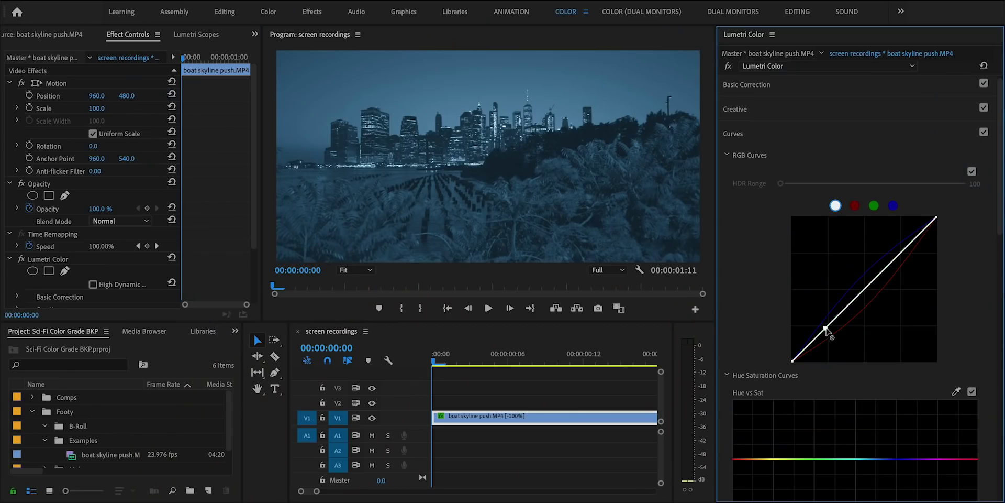
- Shape the white master curve into a contrasty S-curve, with a further red-channel tweak along the way
{"action": "left_click_drag", "start_coordinate": [826, 328], "coordinate": [829, 331]}
{"action": "left_click_drag", "start_coordinate": [884, 271], "coordinate": [867, 254]}
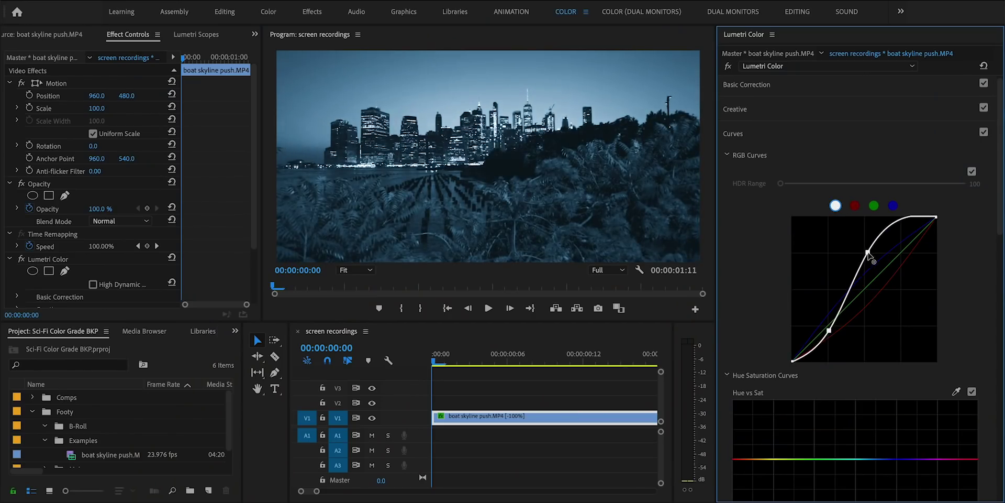
{"action": "left_click", "coordinate": [855, 205]}
{"action": "left_click", "coordinate": [874, 299]}
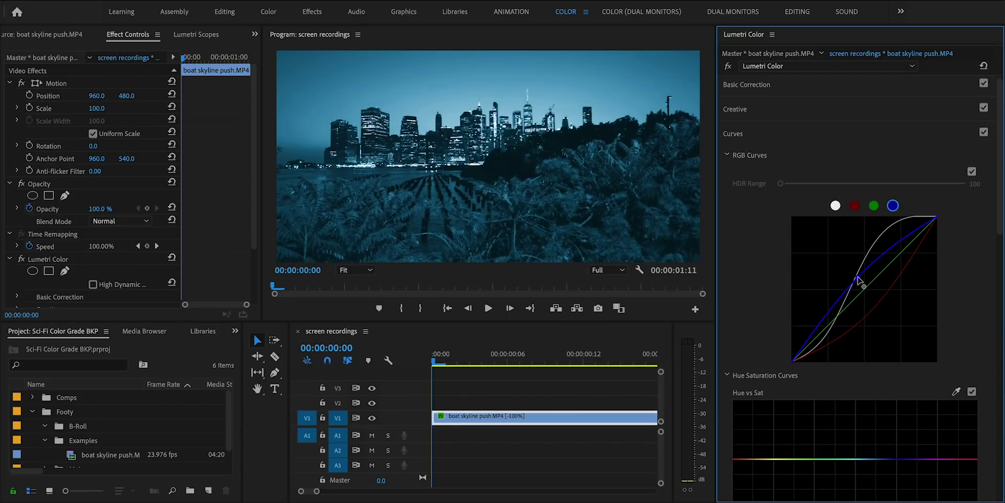
{"action": "left_click", "coordinate": [835, 206]}
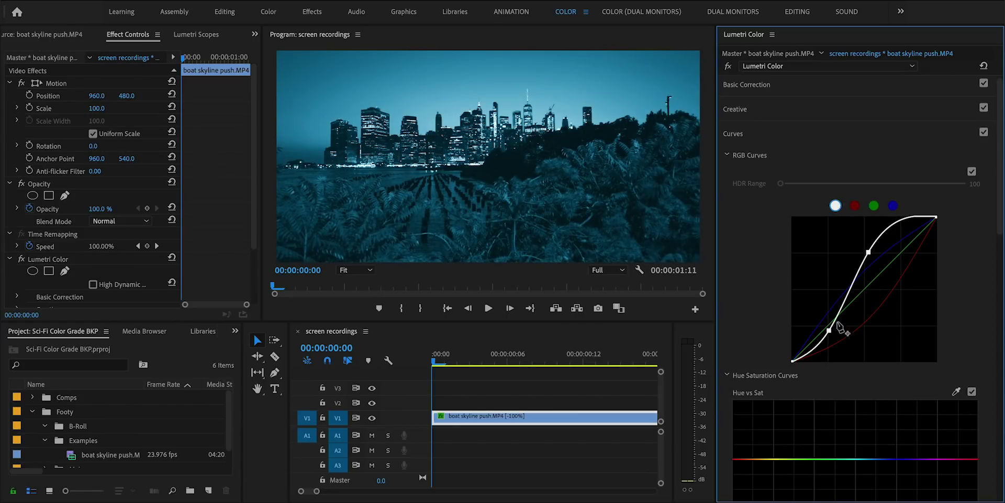
{"action": "left_click_drag", "start_coordinate": [829, 330], "coordinate": [832, 333]}
{"action": "left_click_drag", "start_coordinate": [869, 252], "coordinate": [864, 251]}
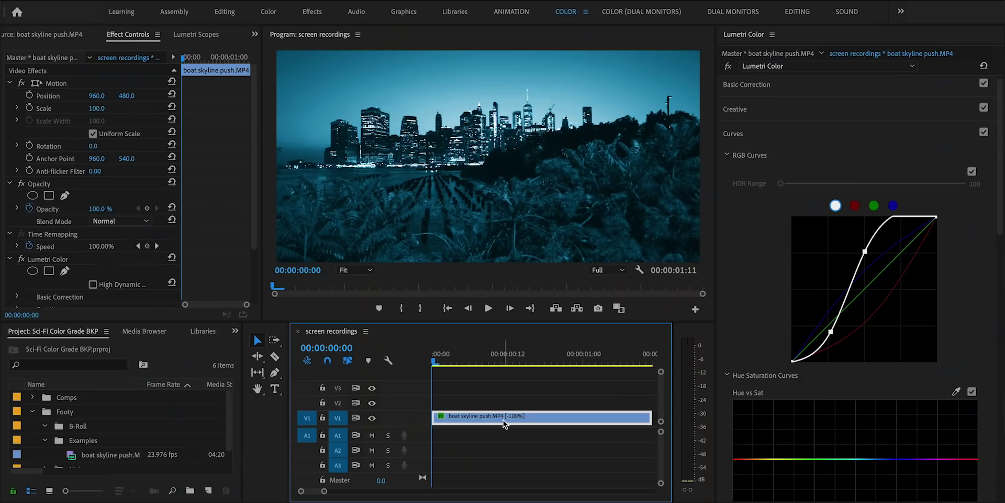
- Duplicate the skyline clip onto V2 and reset the copy to its original, ungraded colours
{"action": "left_click_drag", "start_coordinate": [507, 418], "coordinate": [489, 406]}
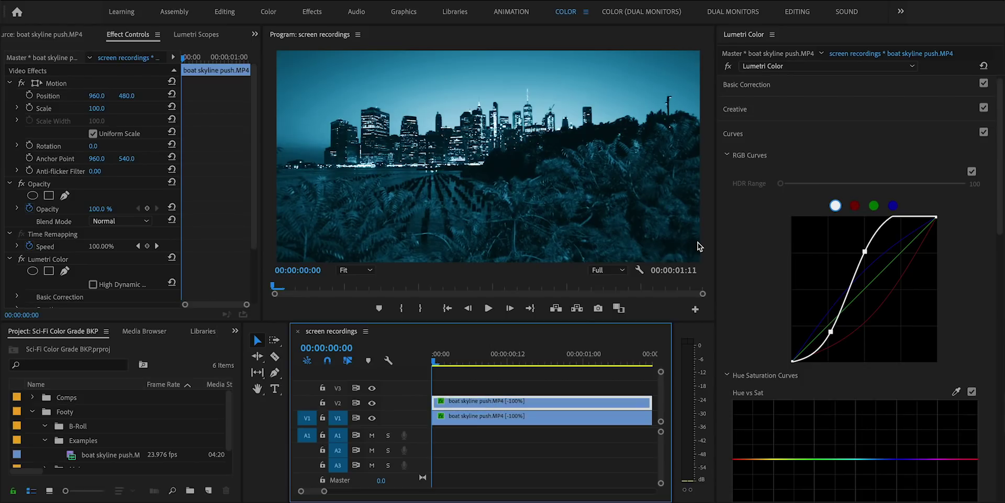
{"action": "left_click", "coordinate": [855, 206]}
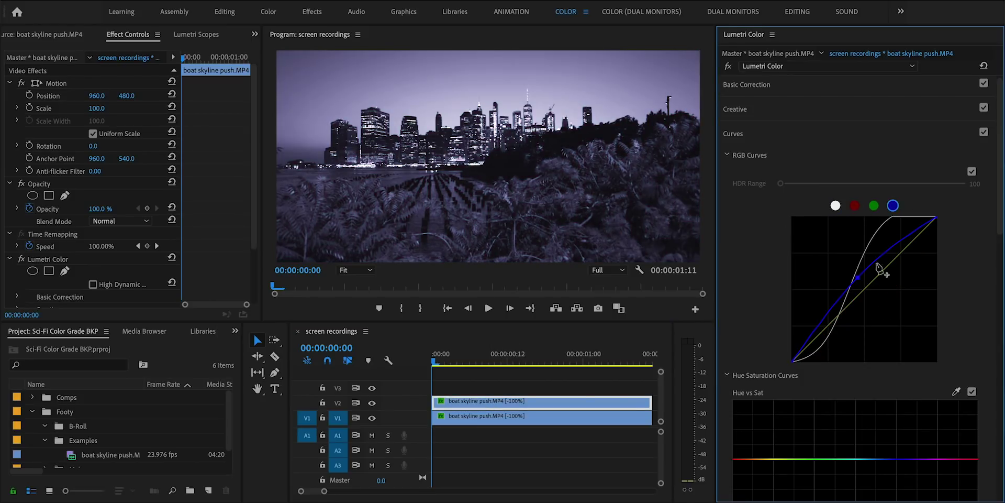
{"action": "left_click", "coordinate": [793, 85]}
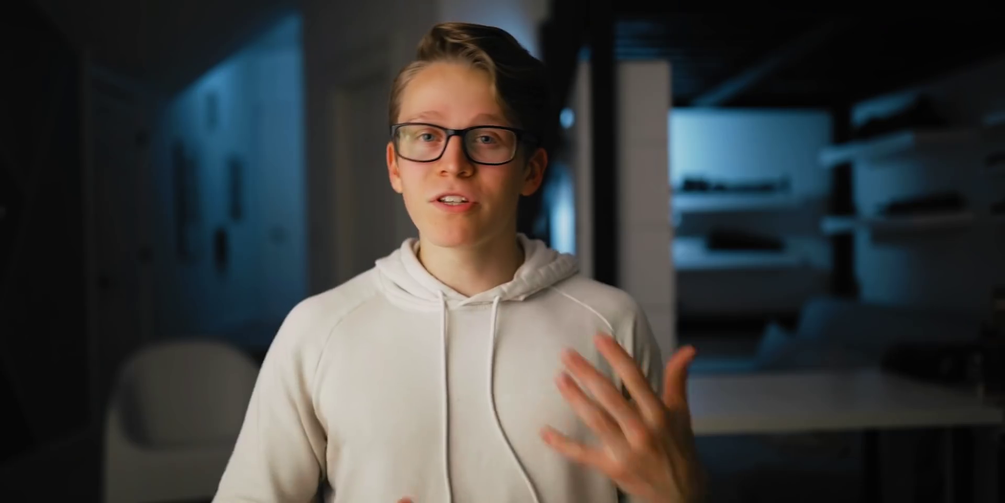
- Draw a pen mask around the foliage on the copy's Opacity, track it backward, and feather it to 202
{"action": "left_click", "coordinate": [65, 124]}
{"action": "left_click", "coordinate": [335, 193]}
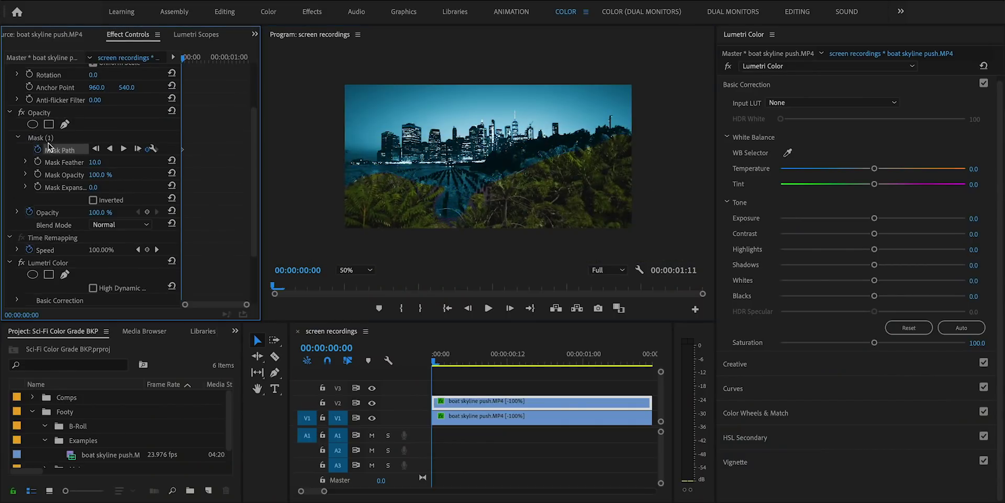
{"action": "key", "text": "Left"}
{"action": "key", "text": "Left"}
{"action": "key", "text": "Left"}
{"action": "key", "text": "Left"}
{"action": "key", "text": "Left"}
{"action": "key", "text": "Left"}
{"action": "key", "text": "Left"}
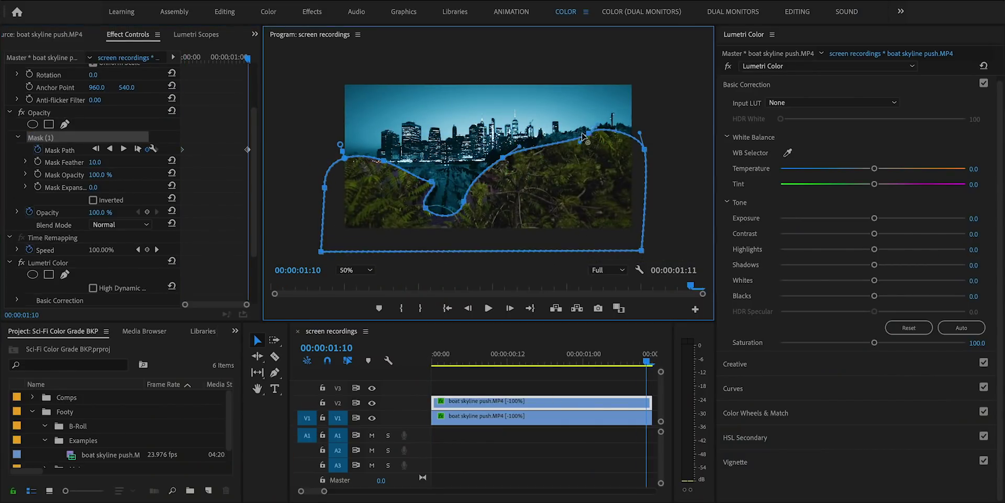
{"action": "left_click", "coordinate": [594, 340]}
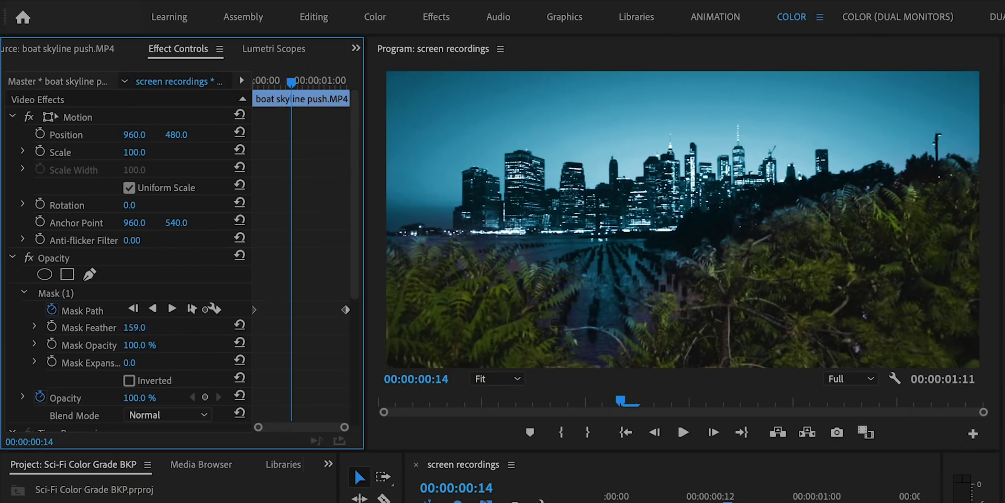
{"action": "left_click_drag", "start_coordinate": [134, 327], "coordinate": [157, 327]}
{"action": "scroll", "coordinate": [68, 351], "scroll_direction": "down", "scroll_amount": 2}
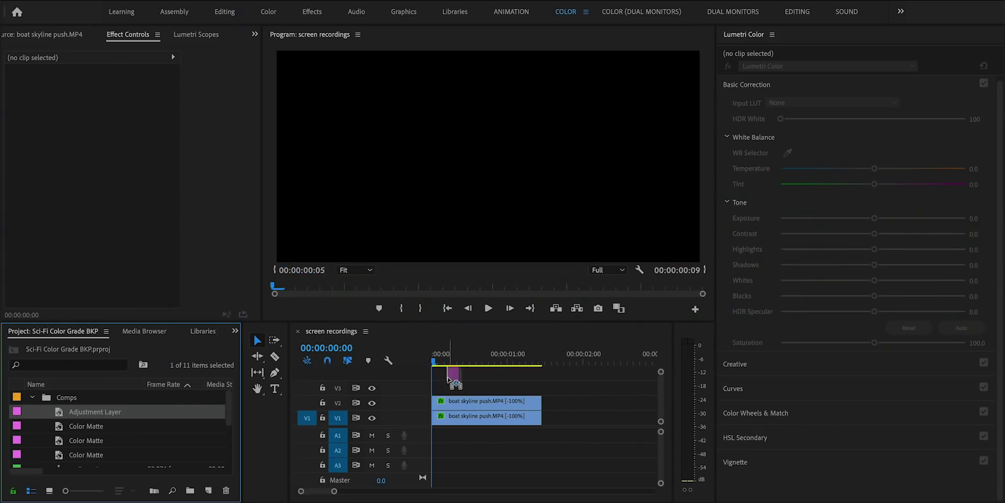
- Place an Adjustment Layer on V3, extend it over both clips, and expand its Lumetri Curves controls
{"action": "left_click_drag", "start_coordinate": [444, 388], "coordinate": [541, 387]}
{"action": "left_click", "coordinate": [528, 391]}
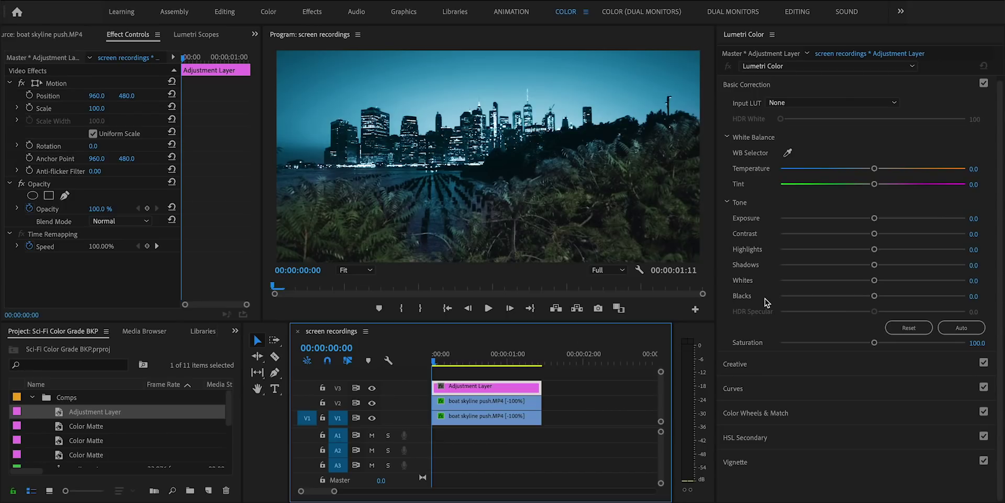
{"action": "left_click", "coordinate": [754, 388]}
{"action": "scroll", "coordinate": [754, 390], "scroll_direction": "down", "scroll_amount": 8}
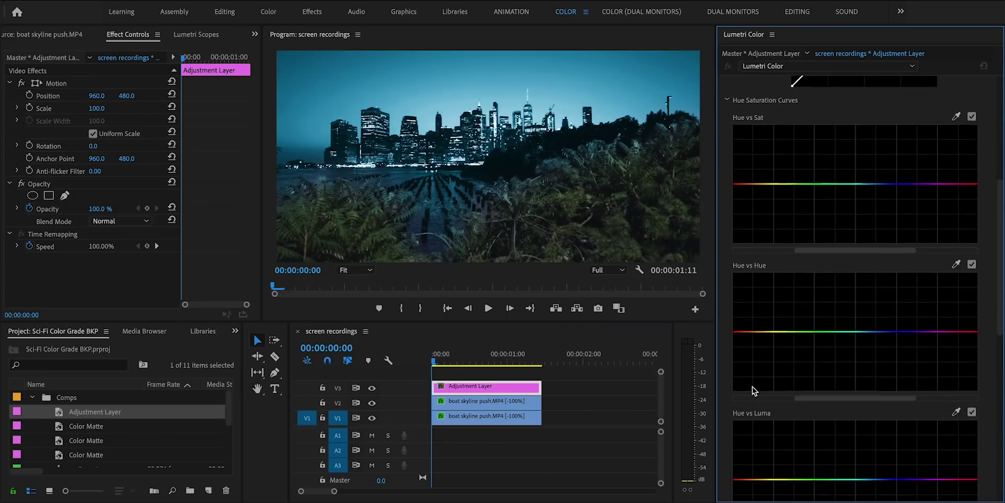
{"action": "scroll", "coordinate": [753, 390], "scroll_direction": "down", "scroll_amount": 5}
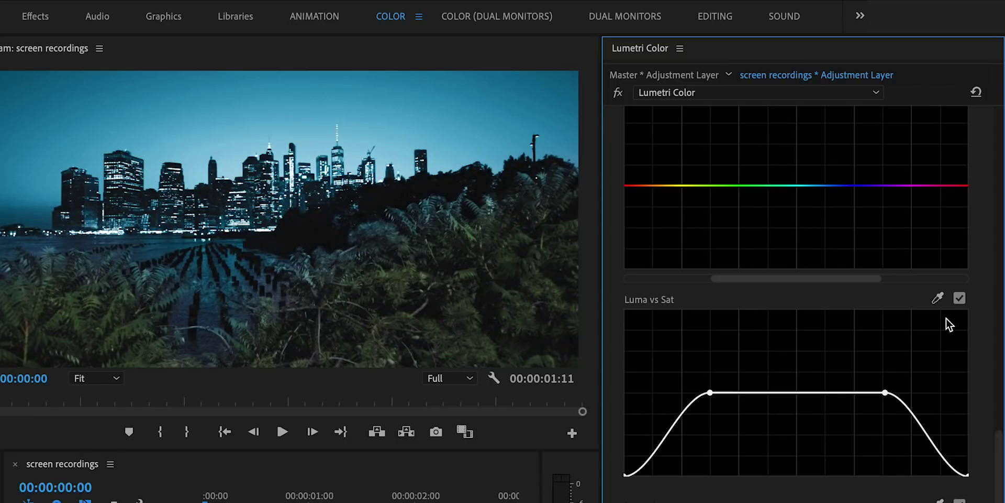
{"action": "left_click", "coordinate": [960, 298]}
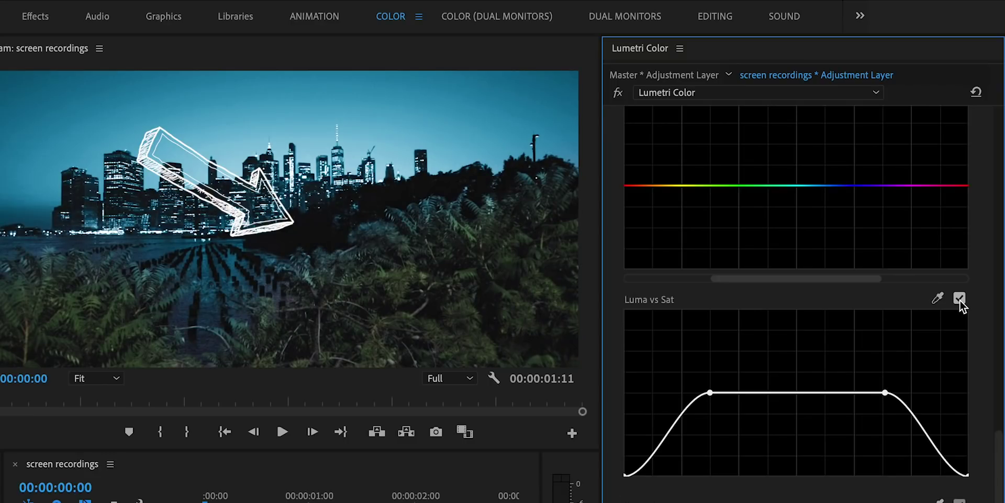
{"action": "left_click", "coordinate": [959, 298]}
{"action": "left_click", "coordinate": [960, 298]}
{"action": "left_click", "coordinate": [960, 299]}
{"action": "left_click", "coordinate": [959, 298]}
{"action": "left_click", "coordinate": [960, 298]}
{"action": "left_click", "coordinate": [960, 299]}
{"action": "left_click", "coordinate": [960, 298]}
{"action": "left_click", "coordinate": [960, 298]}
{"action": "left_click", "coordinate": [959, 298]}
{"action": "left_click", "coordinate": [960, 298]}
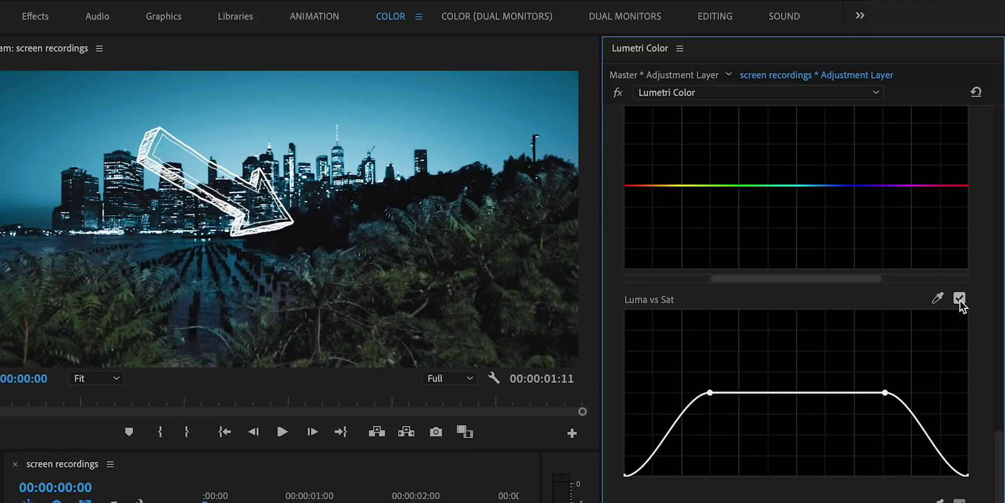